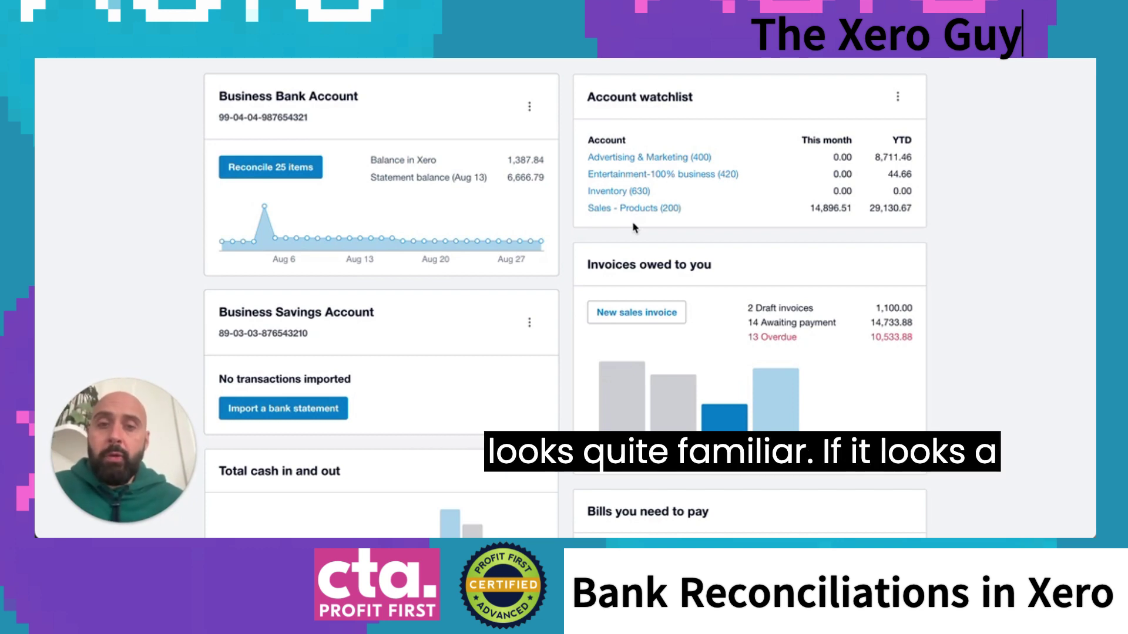
Review the dashboard and open the items awaiting reconciliation for the Business Bank Account
scroll(633, 270, down, 7)
scroll(633, 270, up, 7)
scroll(634, 274, down, 1)
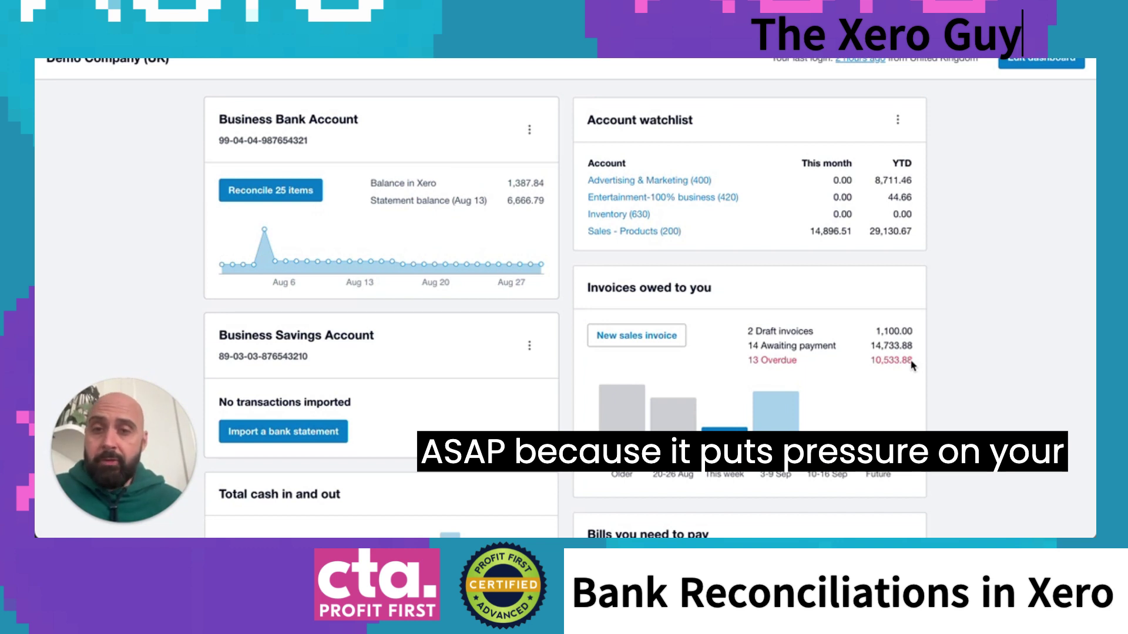
click(279, 193)
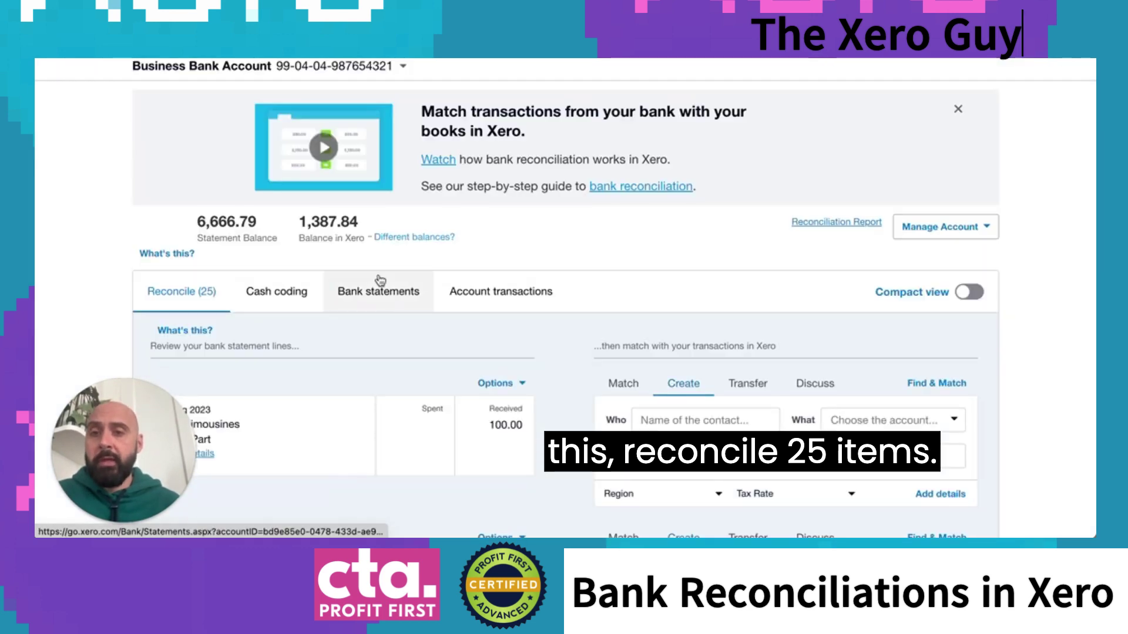
Examine the statement balance, the balance in Xero and the unreconciled statement lines of the Business Bank Account
scroll(379, 280, down, 3)
scroll(379, 273, up, 3)
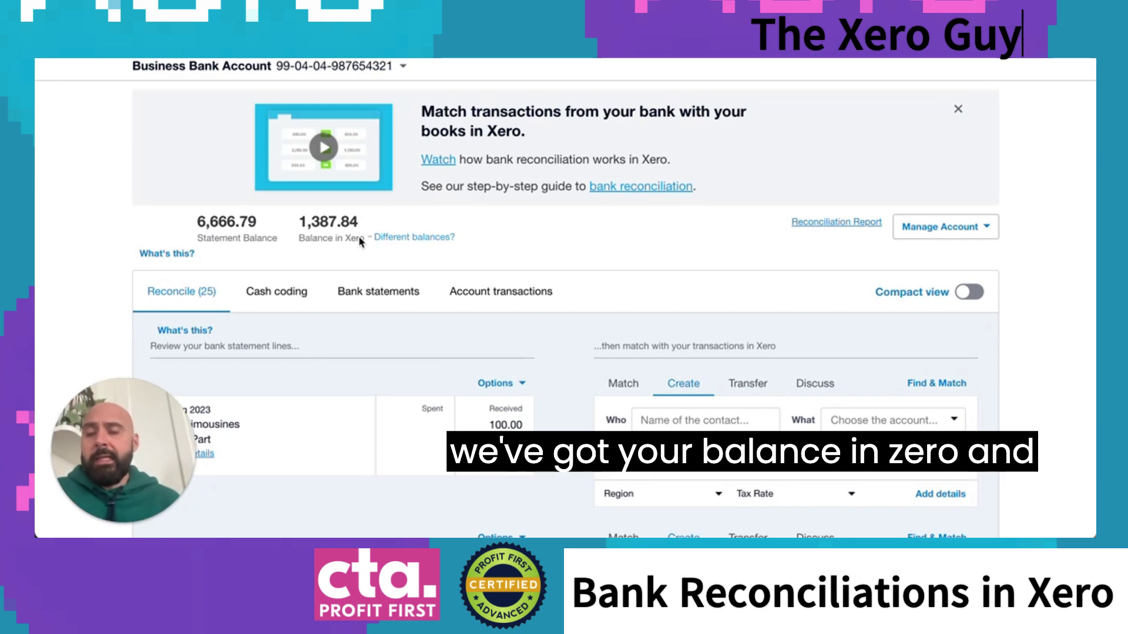
scroll(360, 241, down, 5)
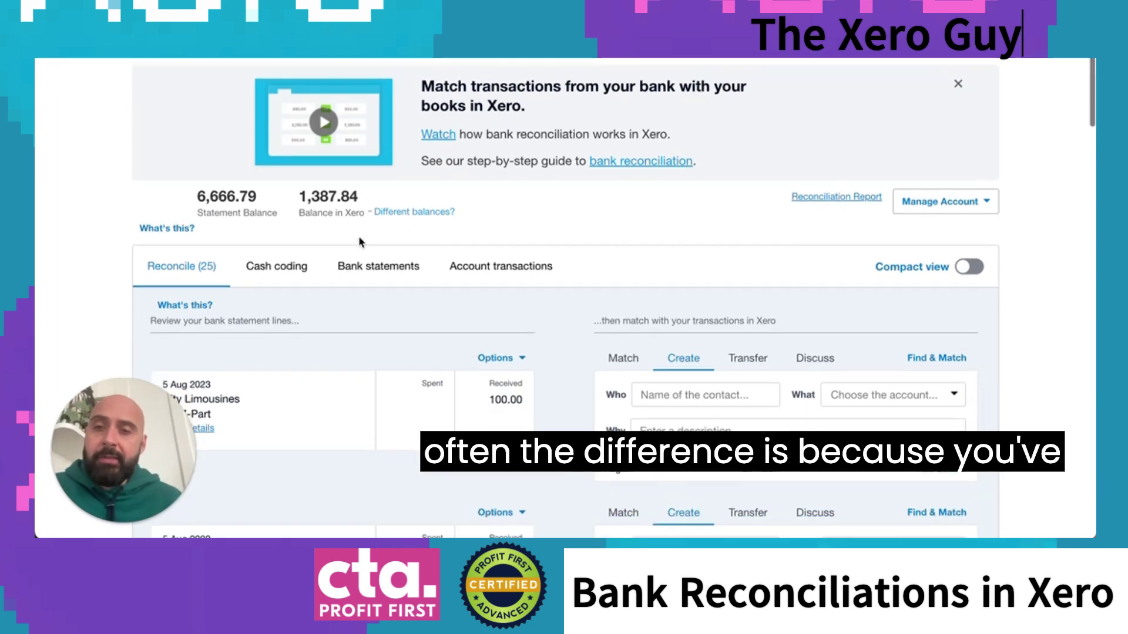
scroll(534, 305, down, 8)
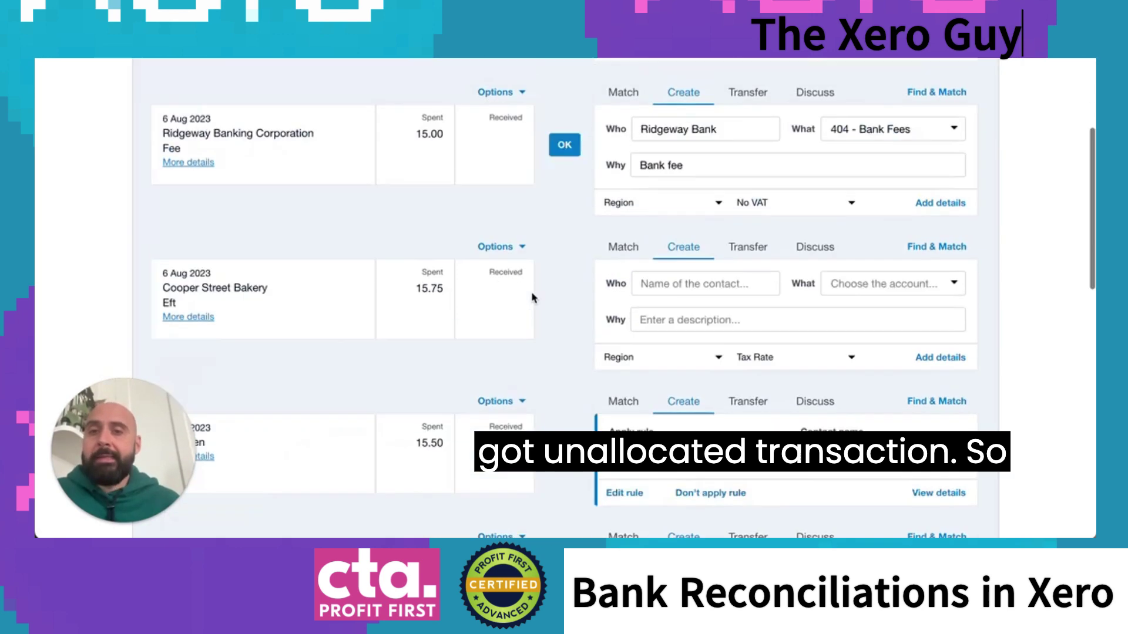
scroll(531, 297, up, 15)
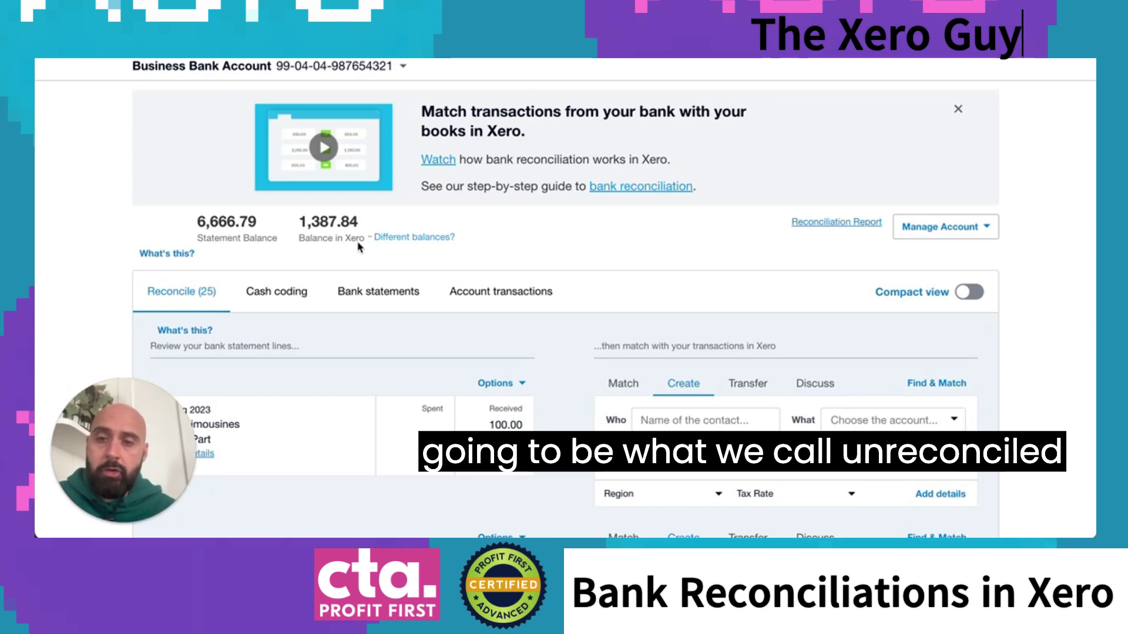
scroll(282, 270, down, 1)
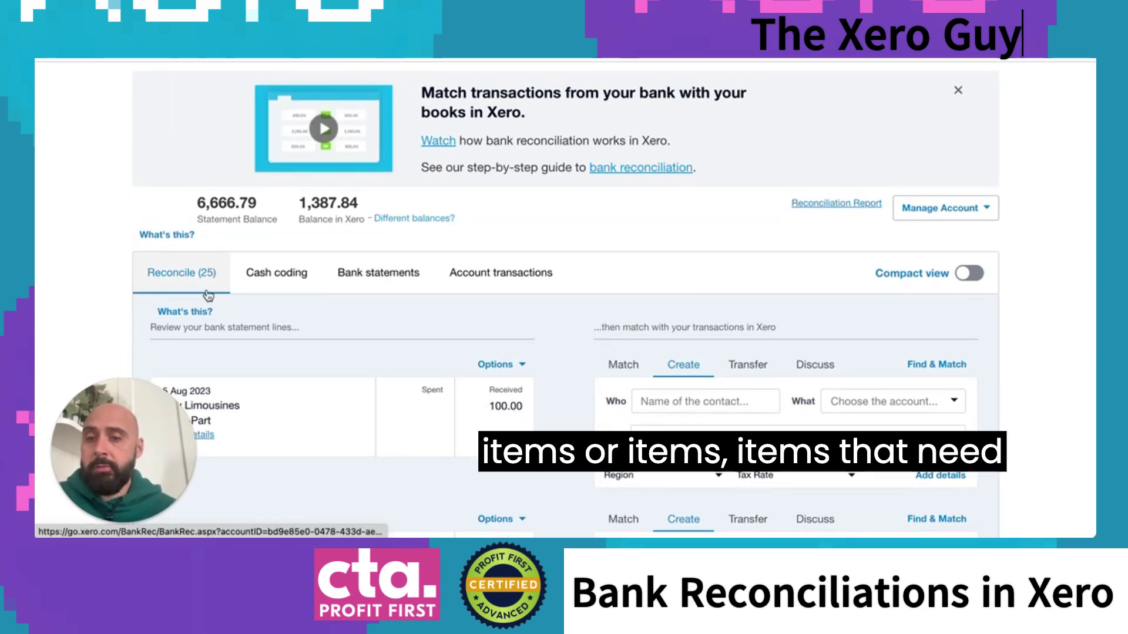
scroll(208, 295, down, 3)
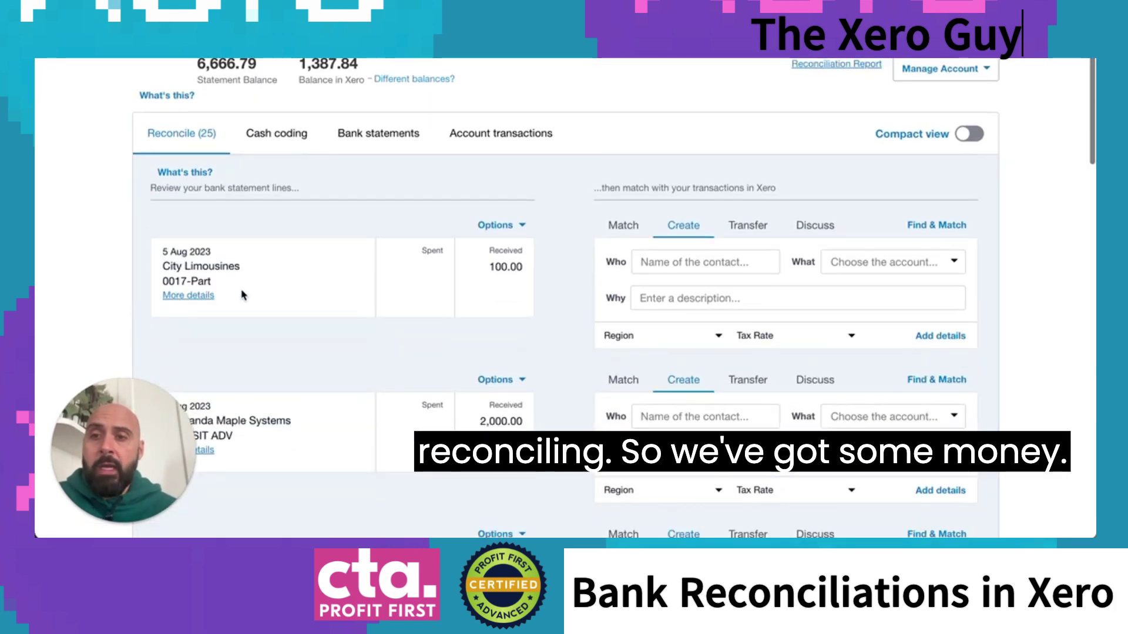
Open the statement details of the 5 Aug 2023 City Limousines receipt and examine its payee, description and amount
click(212, 295)
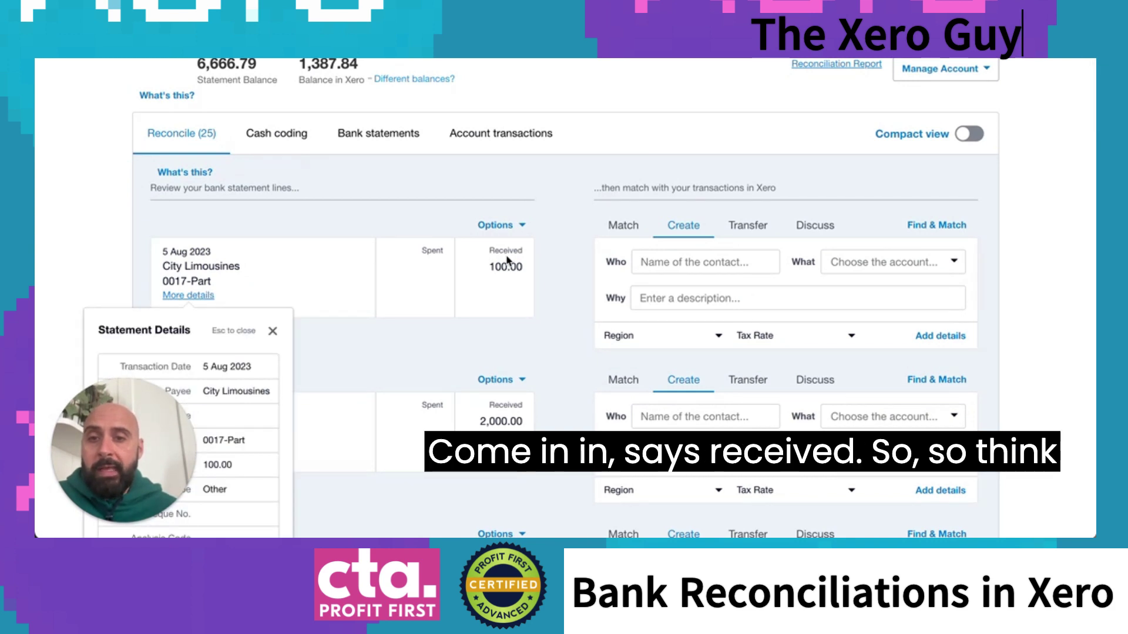
scroll(508, 256, down, 1)
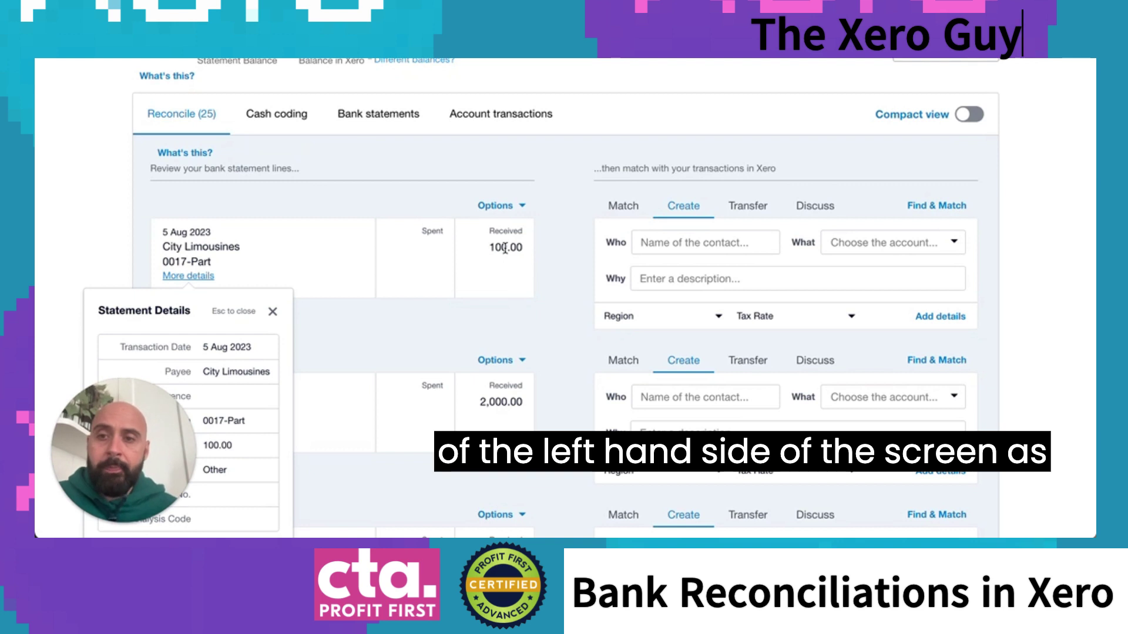
scroll(505, 251, down, 1)
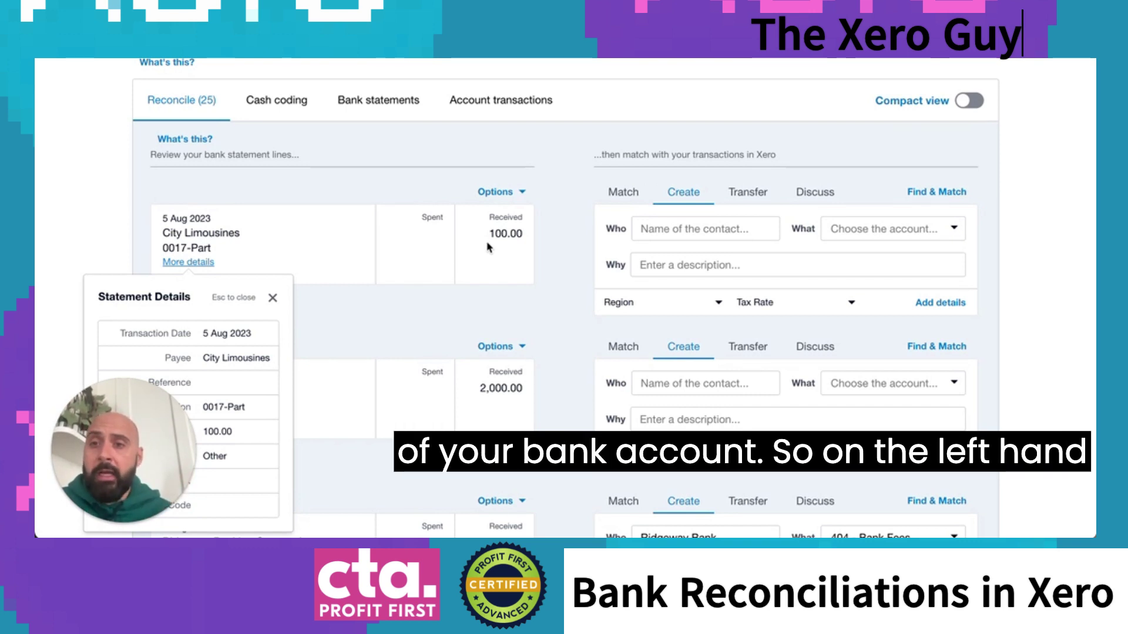
scroll(292, 286, down, 1)
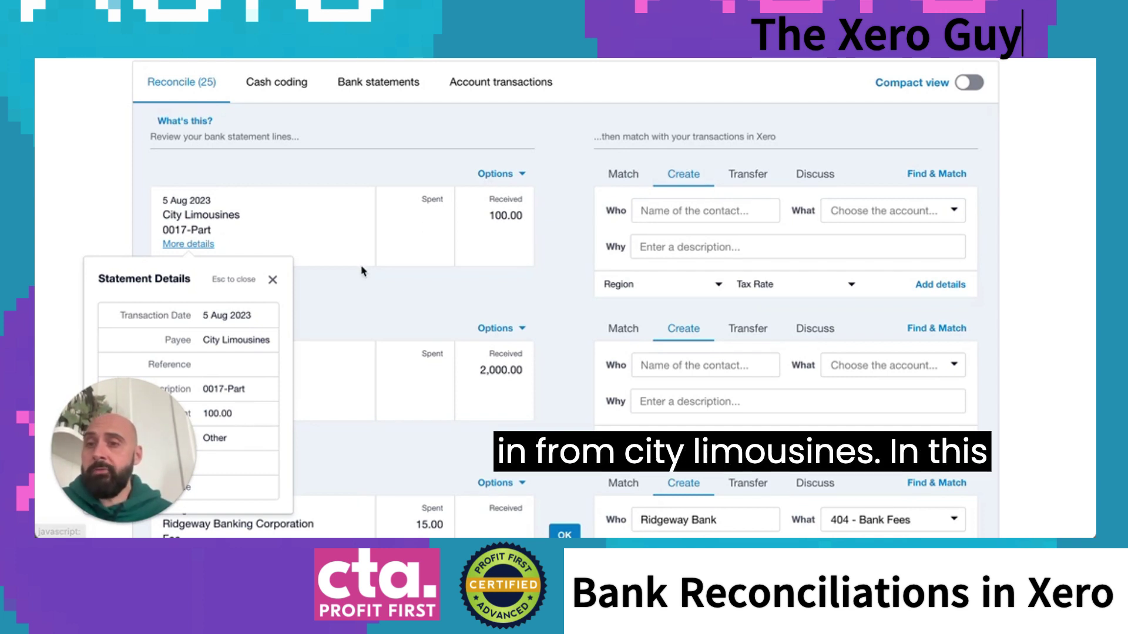
click(668, 212)
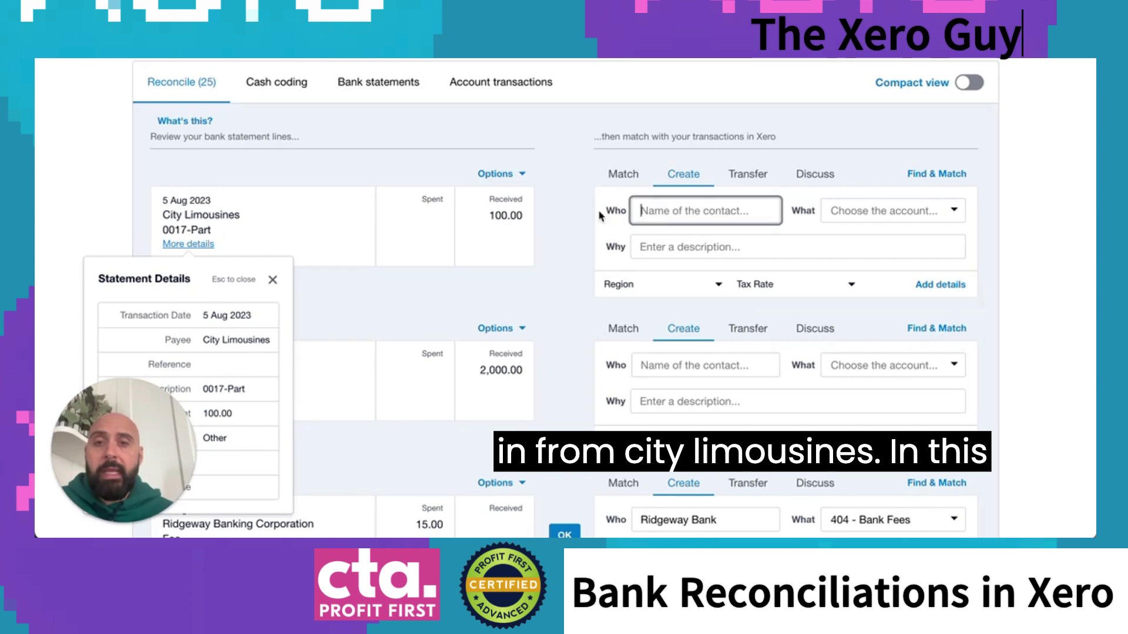
scroll(554, 227, down, 2)
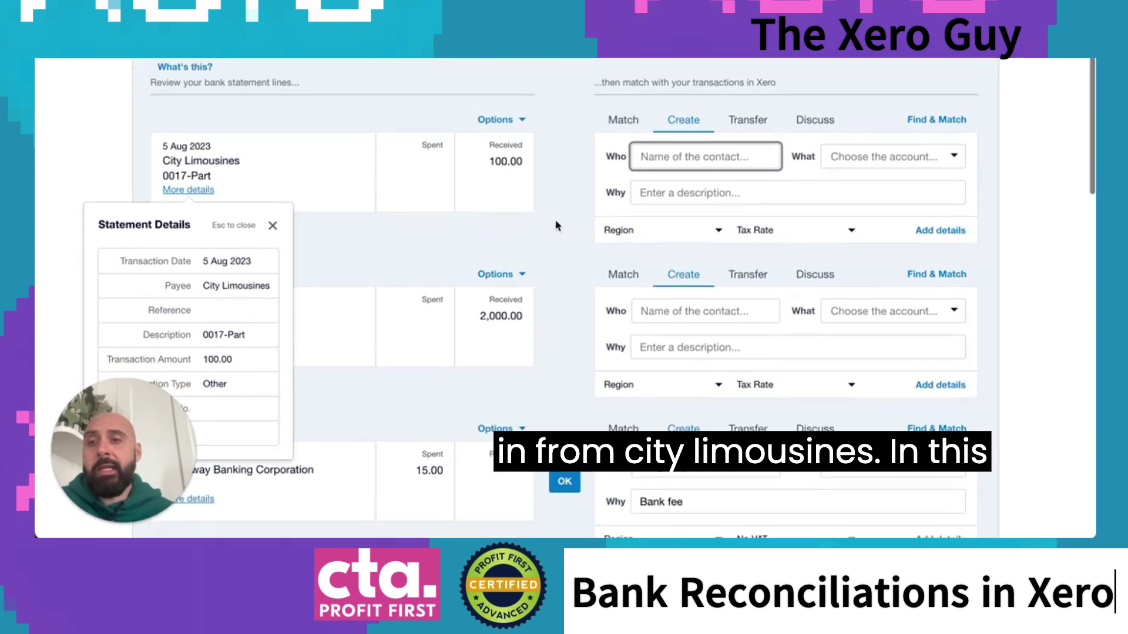
click(197, 190)
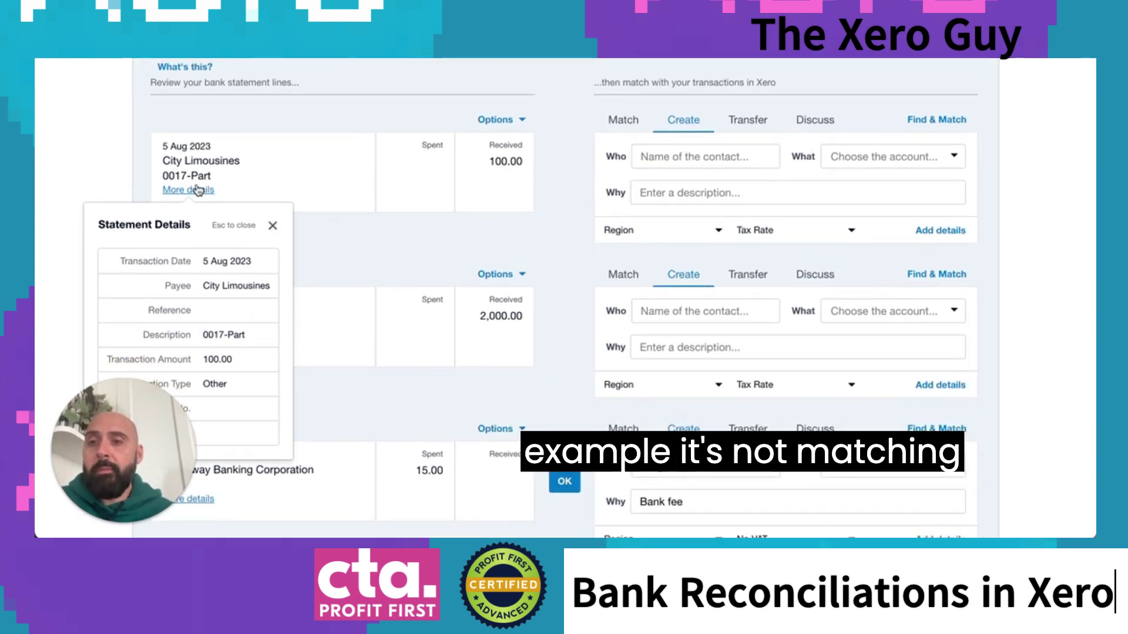
click(273, 227)
click(195, 191)
scroll(243, 218, down, 1)
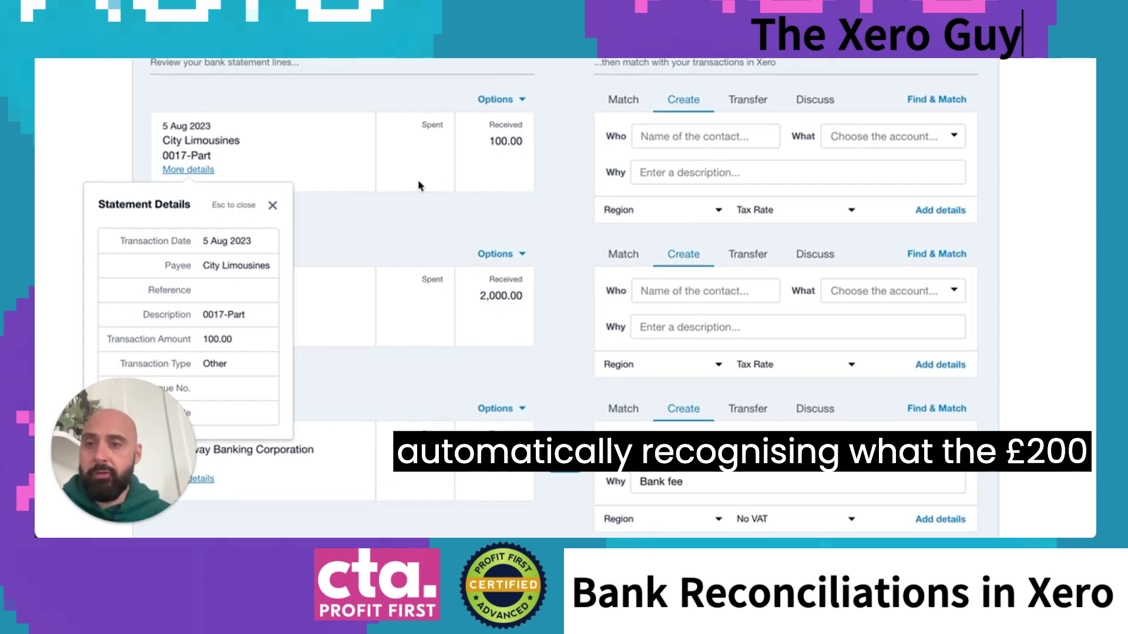
triple_click(228, 313)
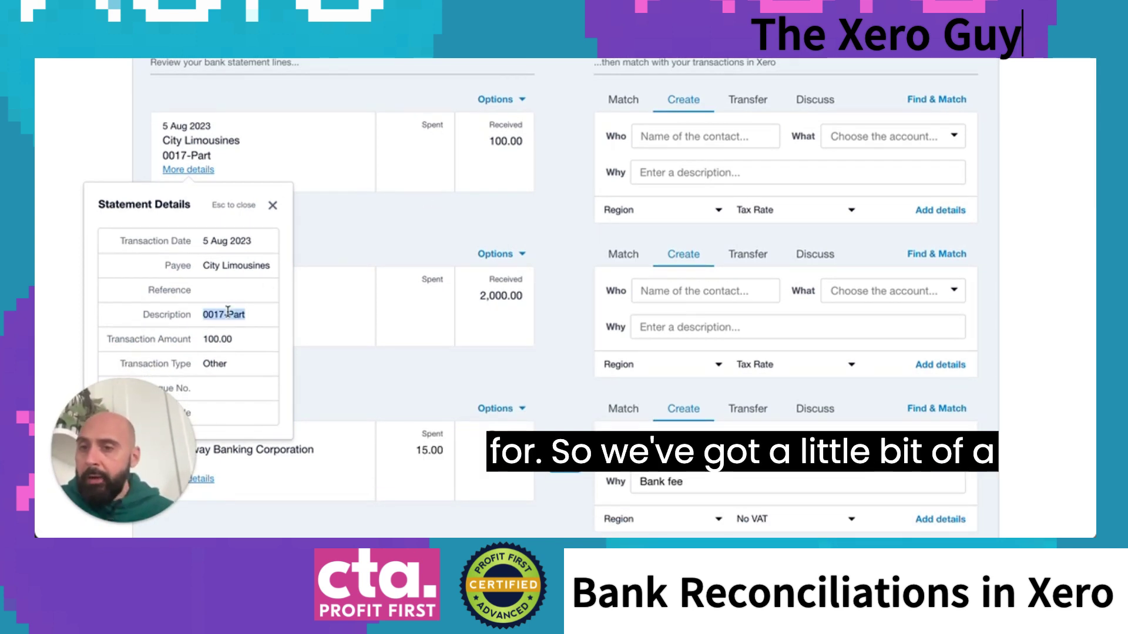
click(375, 230)
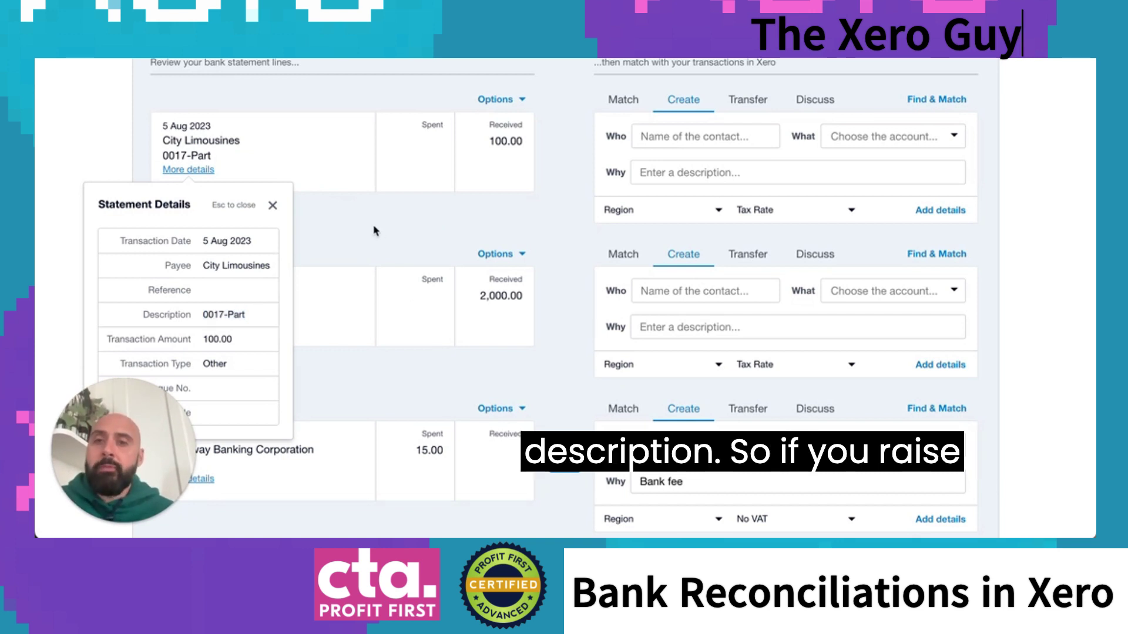
scroll(375, 230, up, 1)
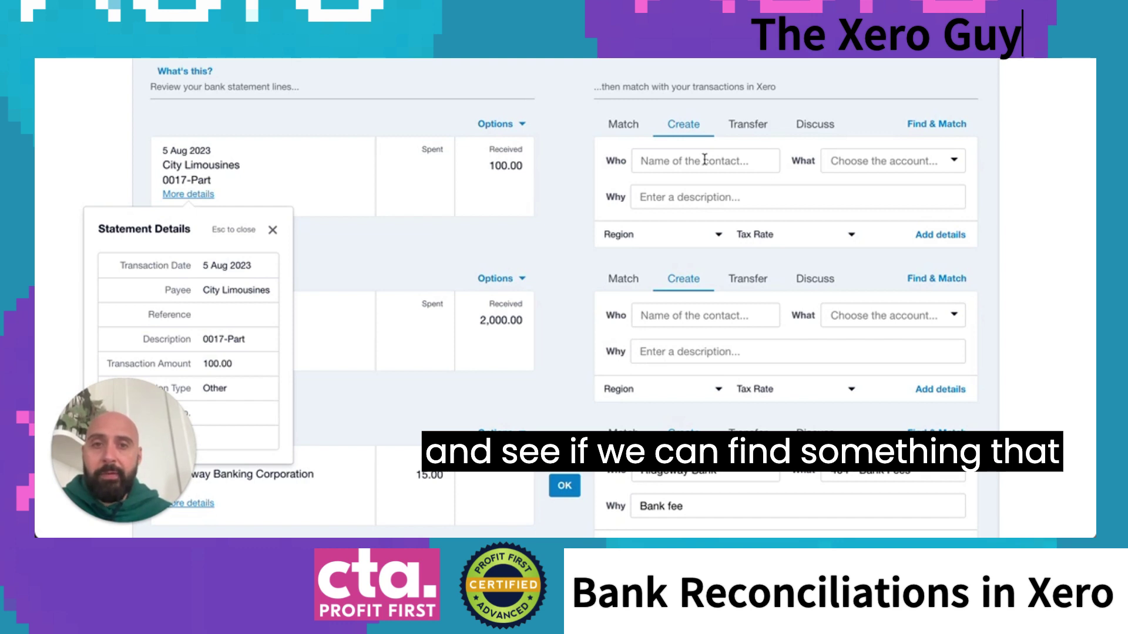
Open transaction matching for the City Limousines receipt, enter "City Limo" as the name to search for, and close the statement details
click(622, 124)
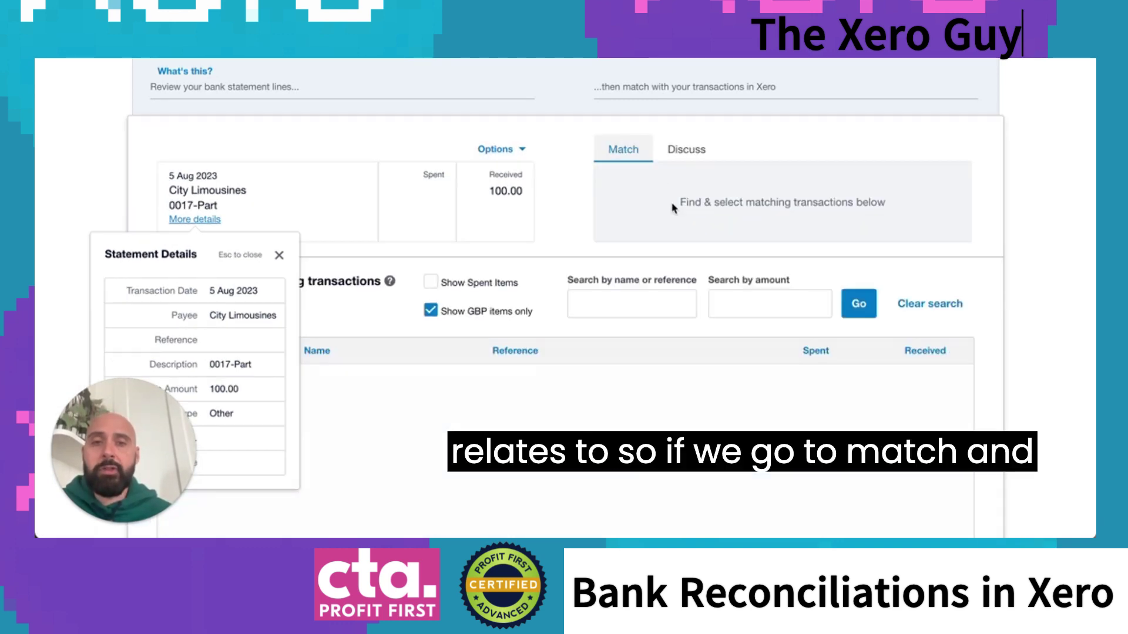
scroll(670, 202, down, 2)
click(662, 230)
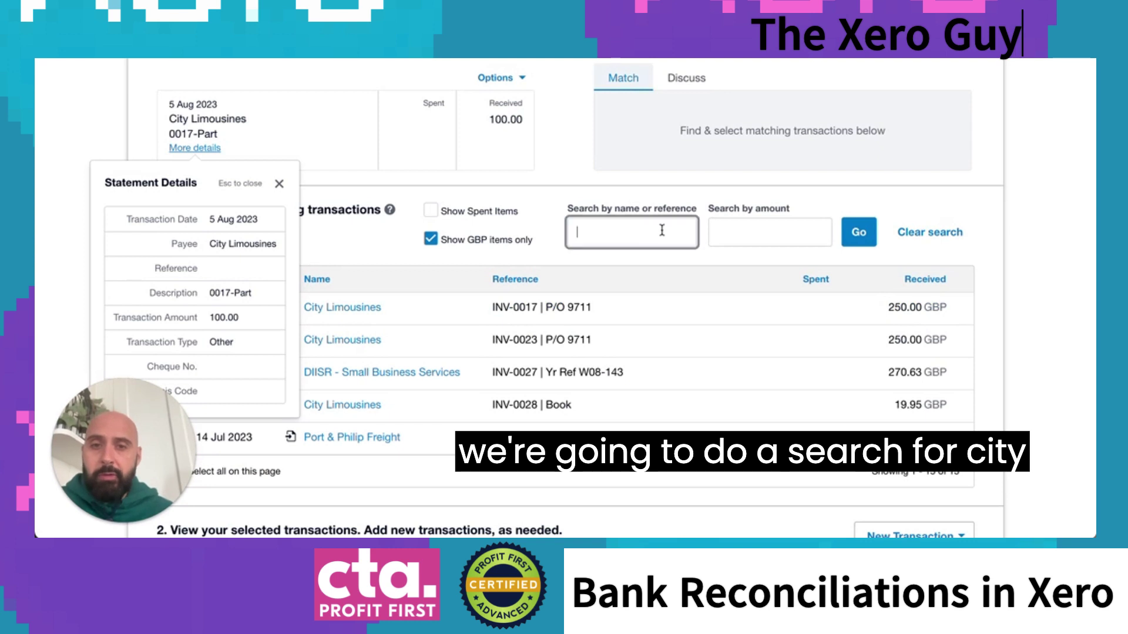
text(city)
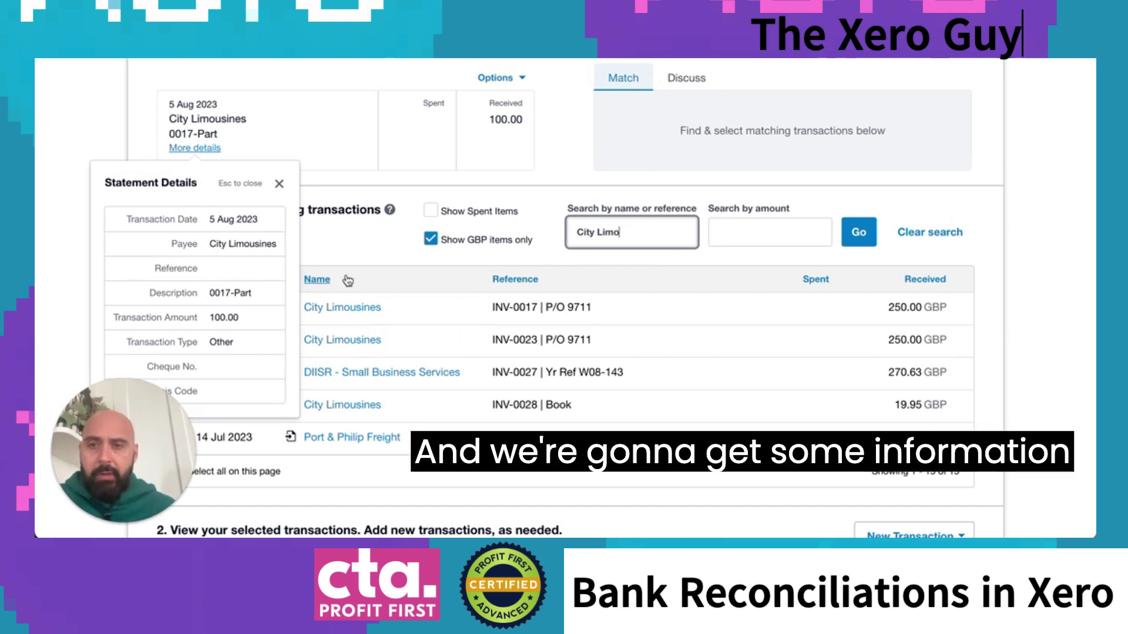
click(279, 183)
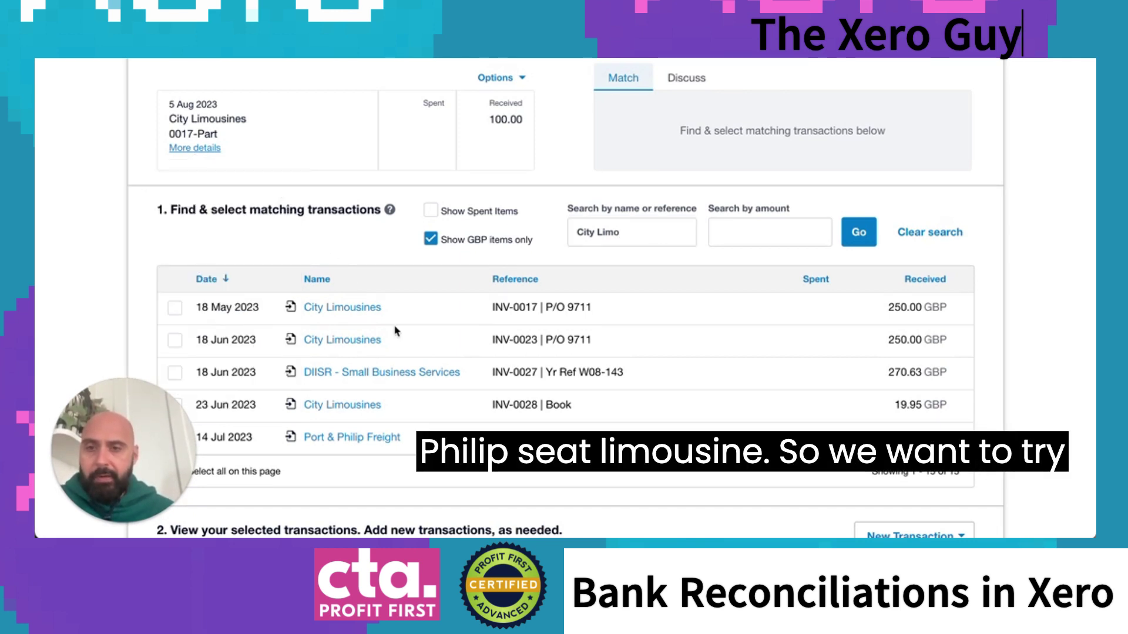
Look through the candidate transactions for City Limousines and compare them with the description and amount in the receipt's statement details
scroll(400, 346, down, 1)
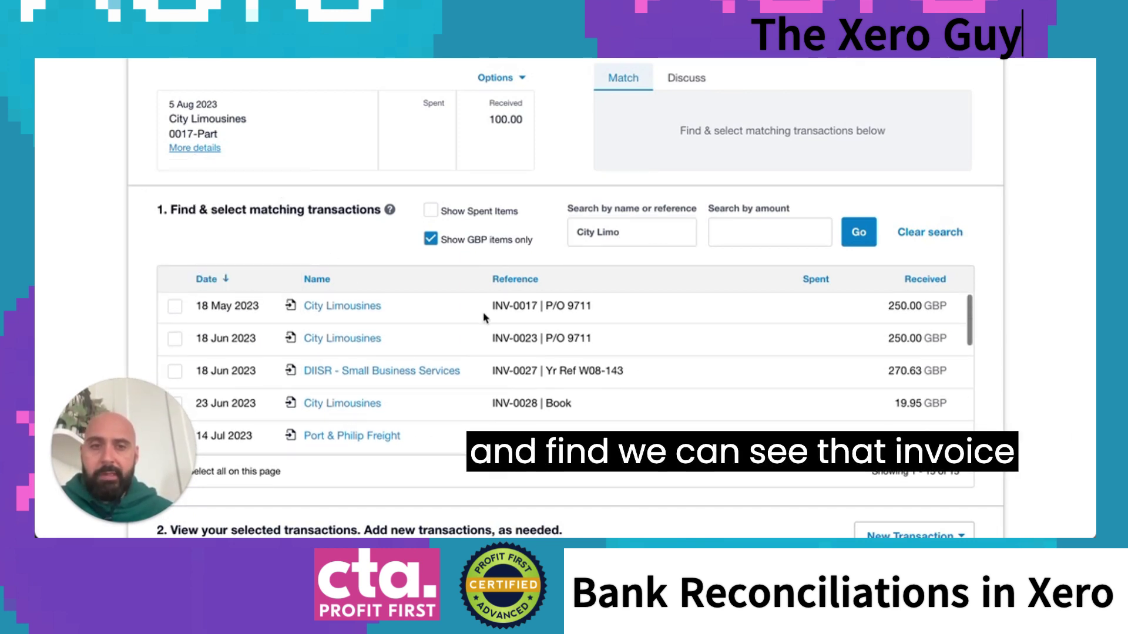
scroll(525, 326, down, 5)
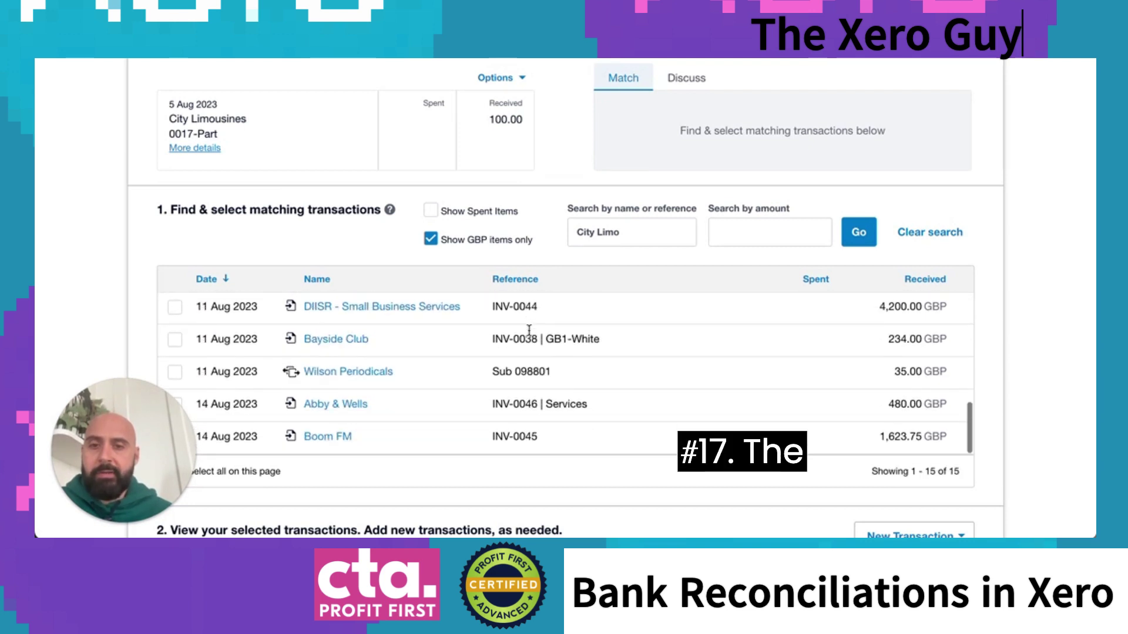
scroll(531, 335, up, 3)
scroll(530, 335, up, 3)
click(211, 148)
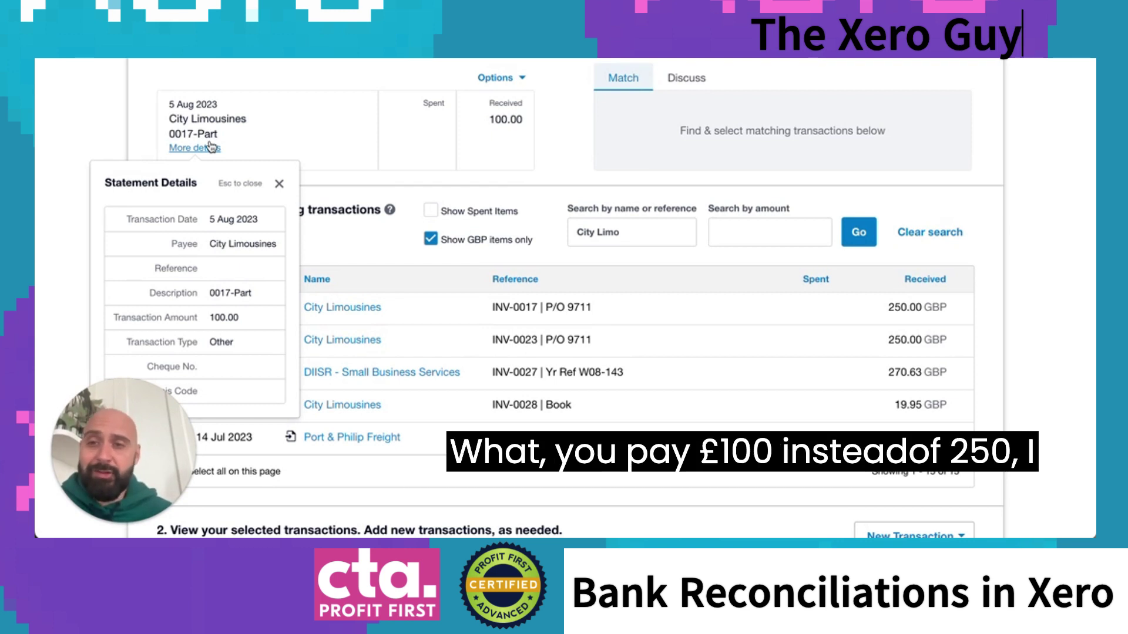
click(278, 184)
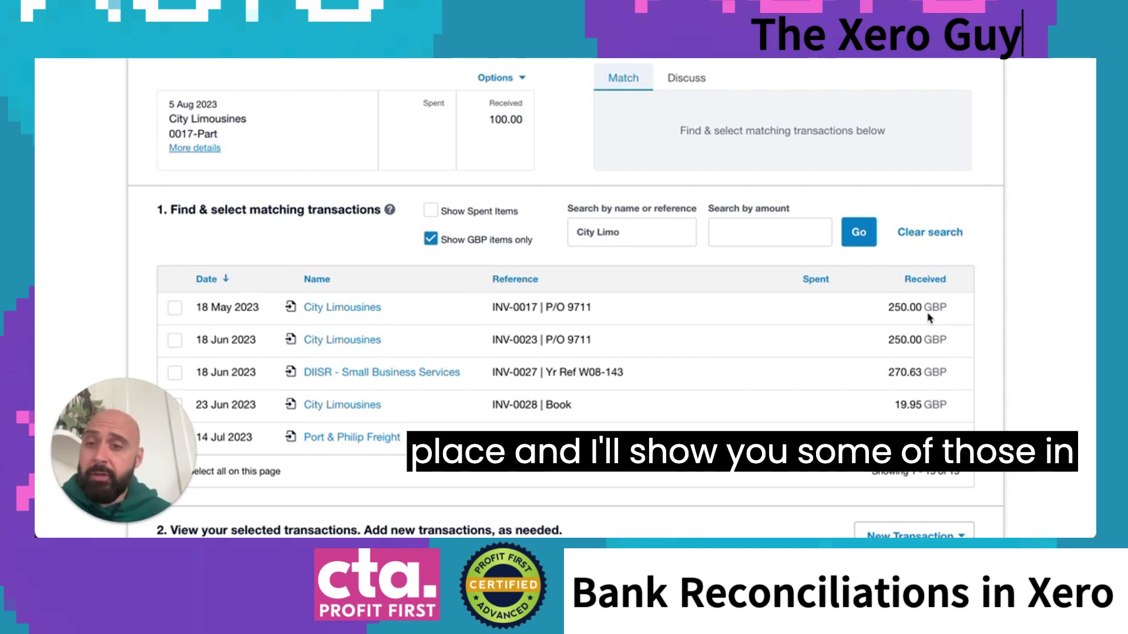
Select City Limousines invoice INV-0017, split it with a part payment of 100.00, and reconcile it with the receipt
click(175, 309)
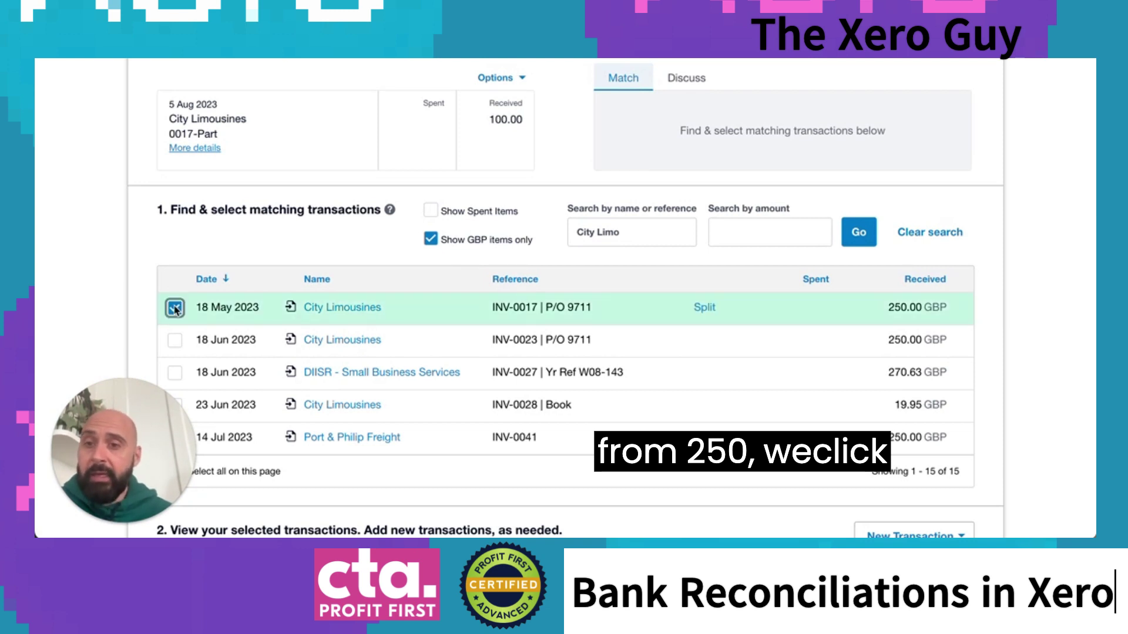
click(705, 309)
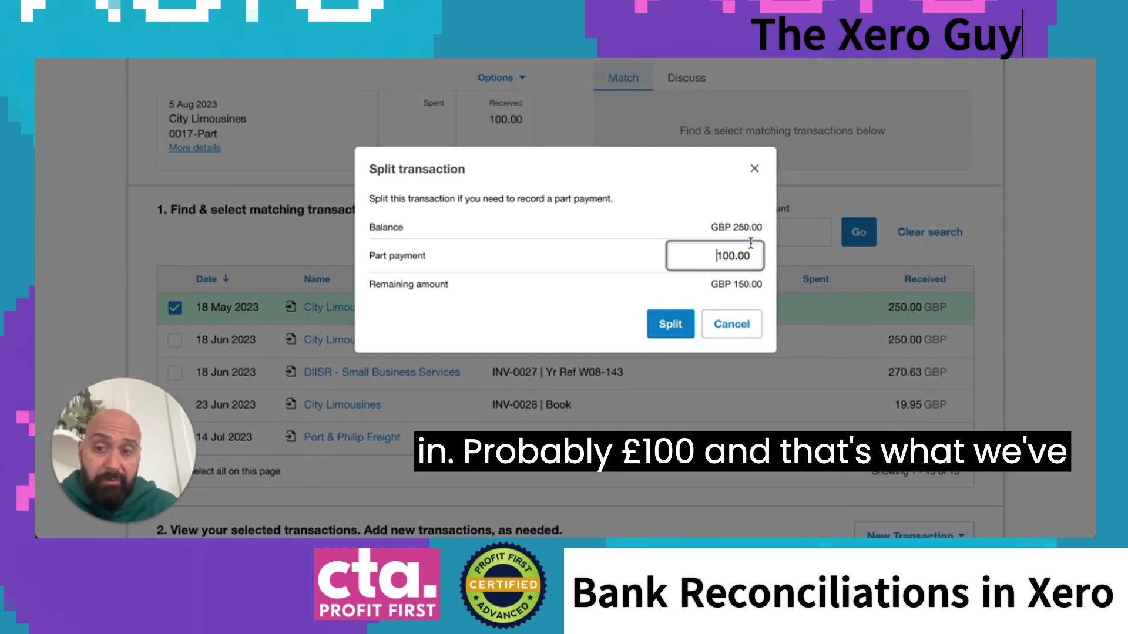
click(681, 324)
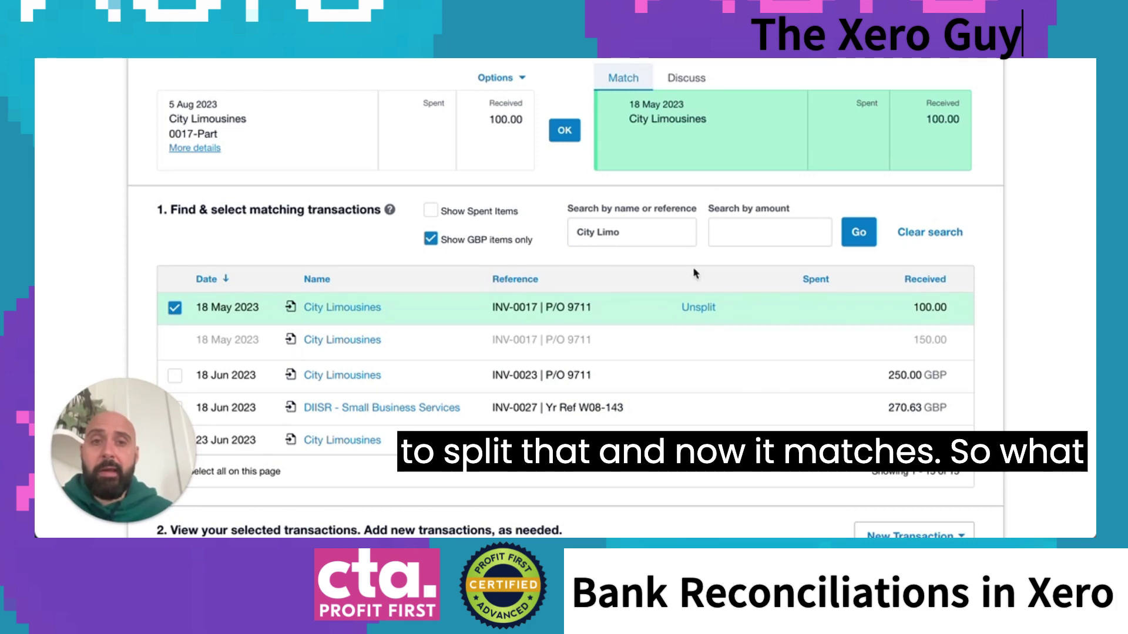
click(565, 130)
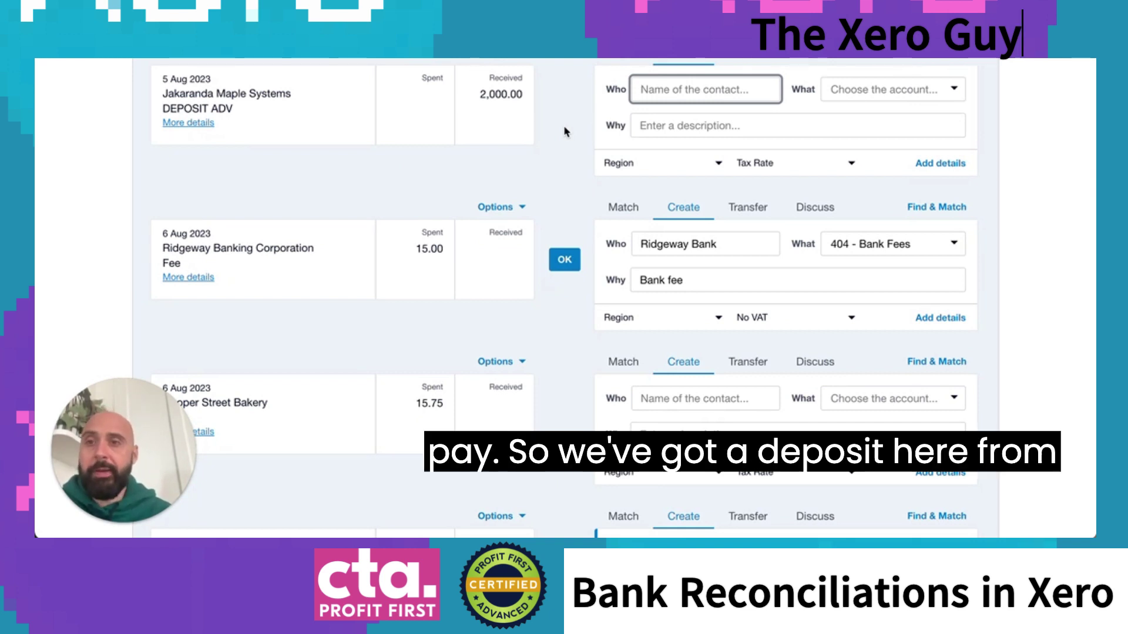
Check the statement details of the Jakaranda Maple Systems deposit, close them, and open transaction matching for that deposit
click(200, 124)
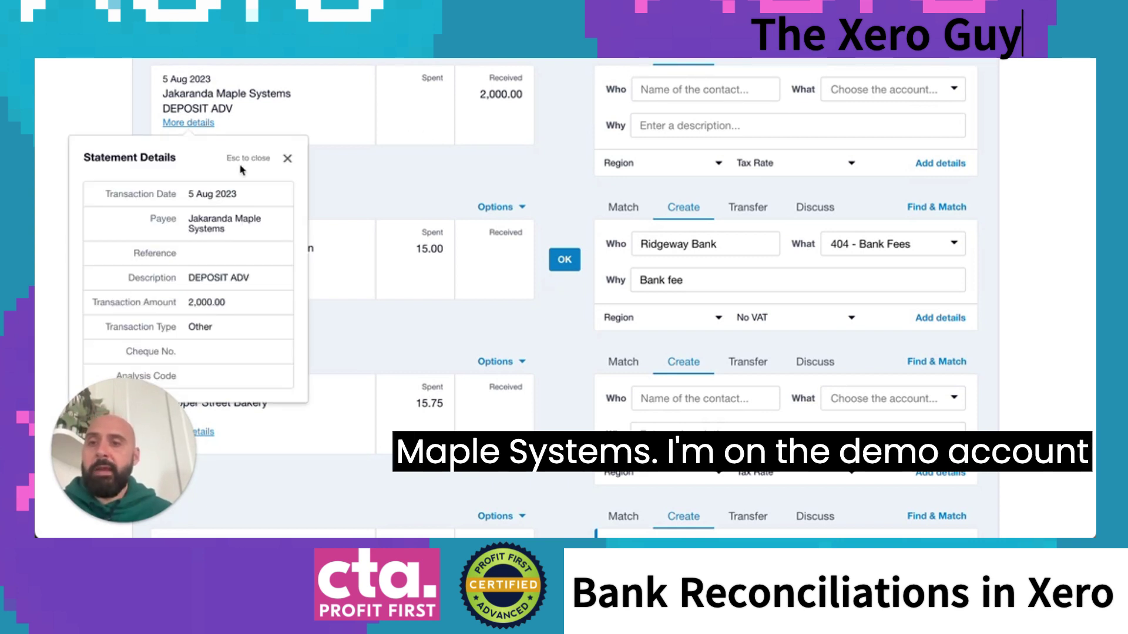
click(287, 158)
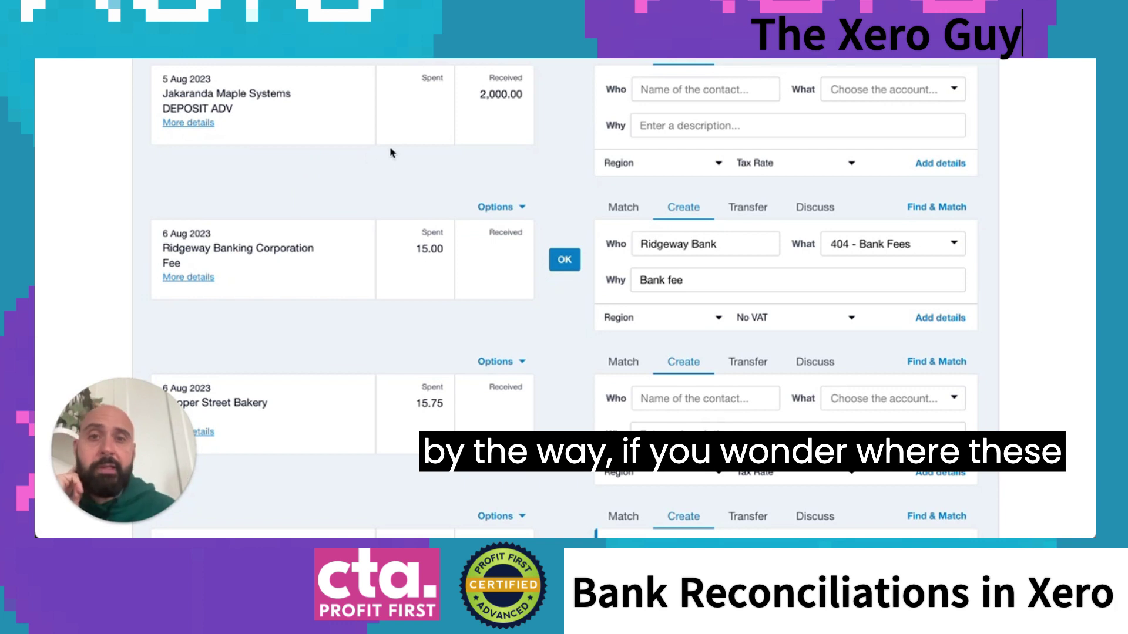
click(628, 66)
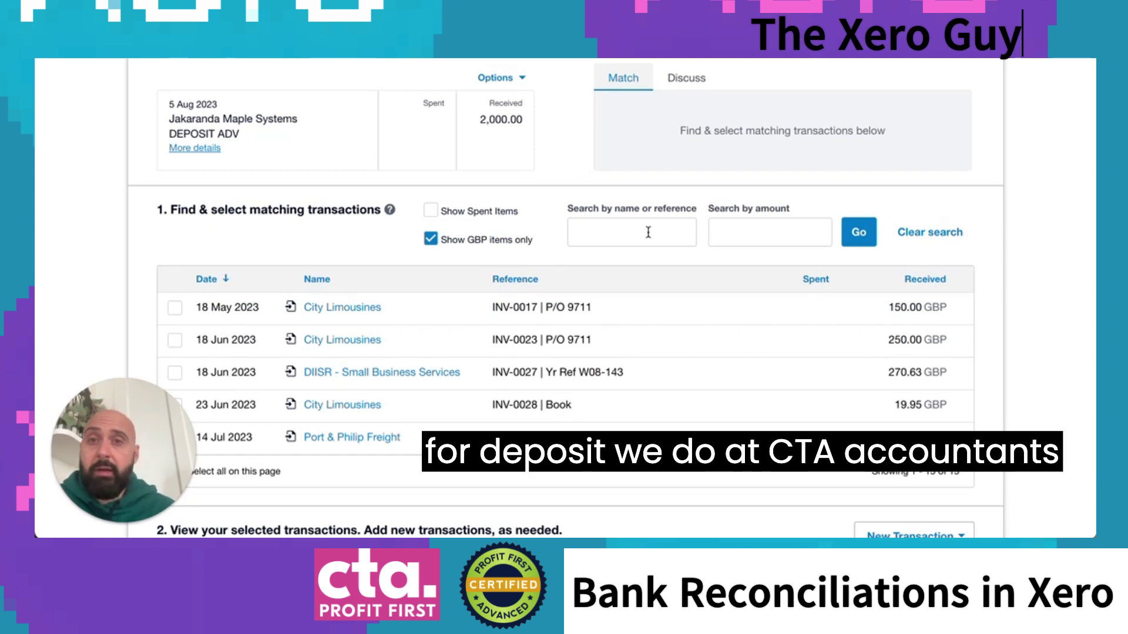
Search the matching transactions by name for "Jakaran", and again for "Jakaranda"
click(648, 232)
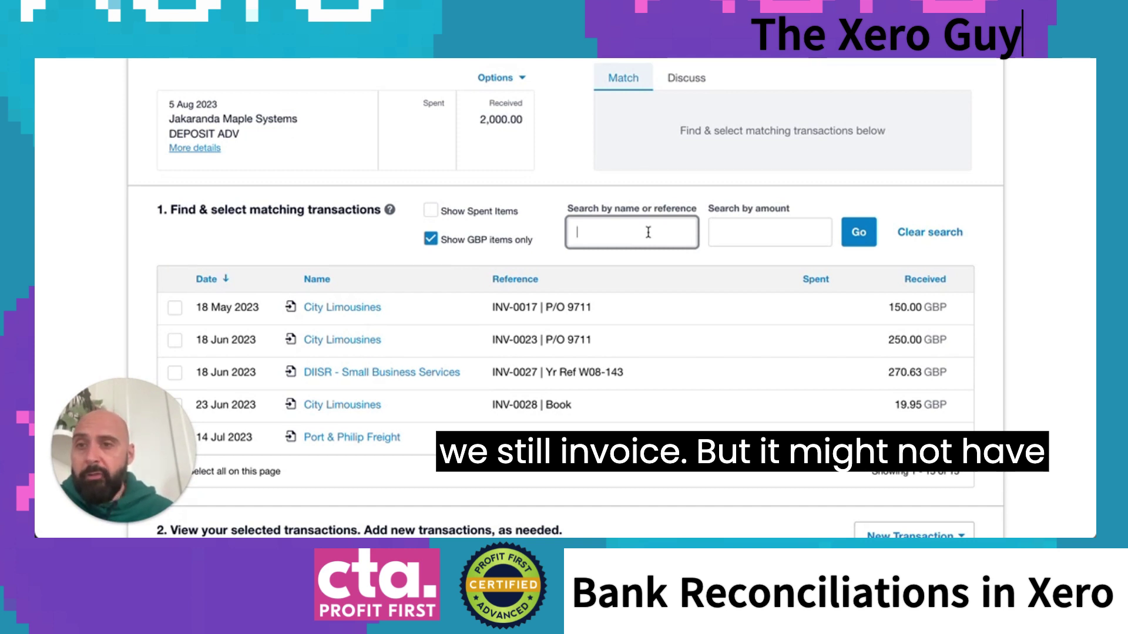
text(J)
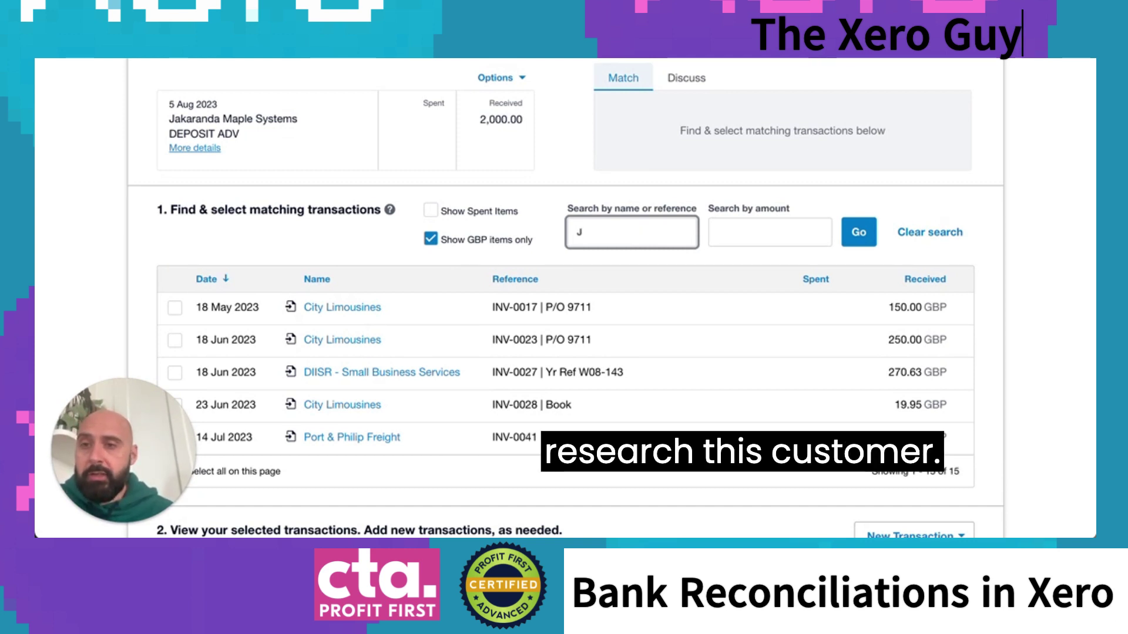
text(ak)
key(BackSpace)
text(akaran)
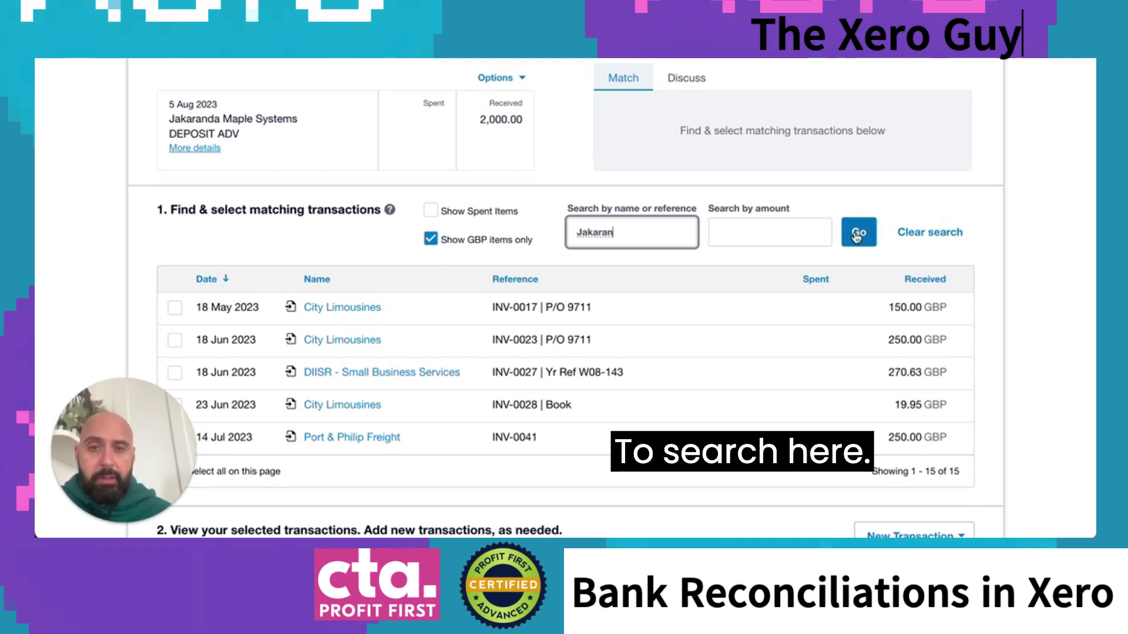
key(Return)
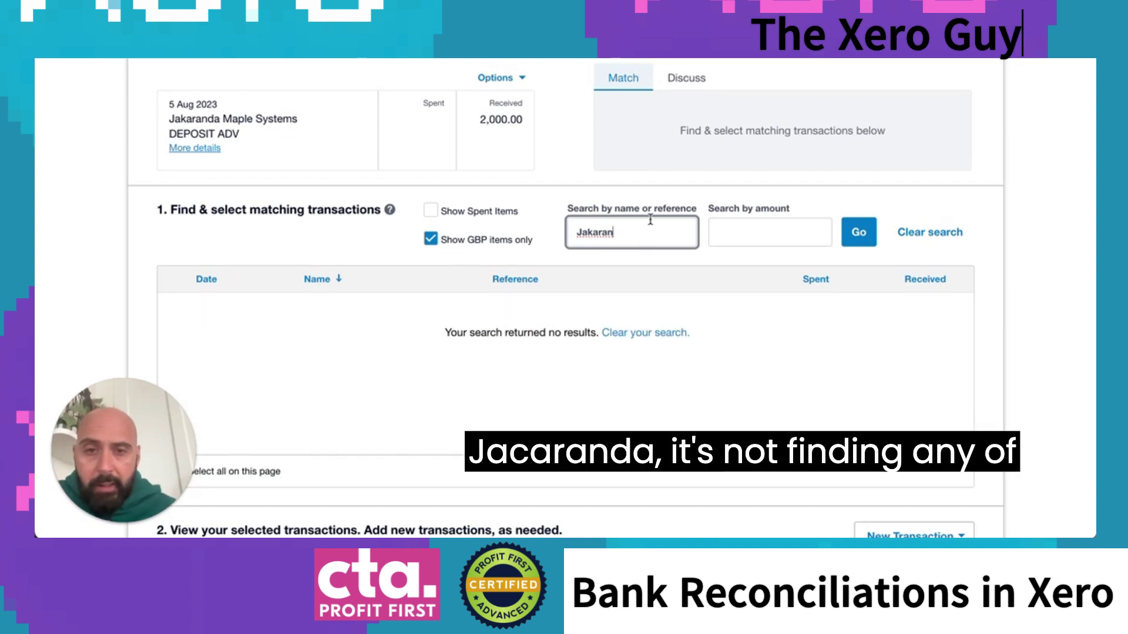
text(da)
key(Return)
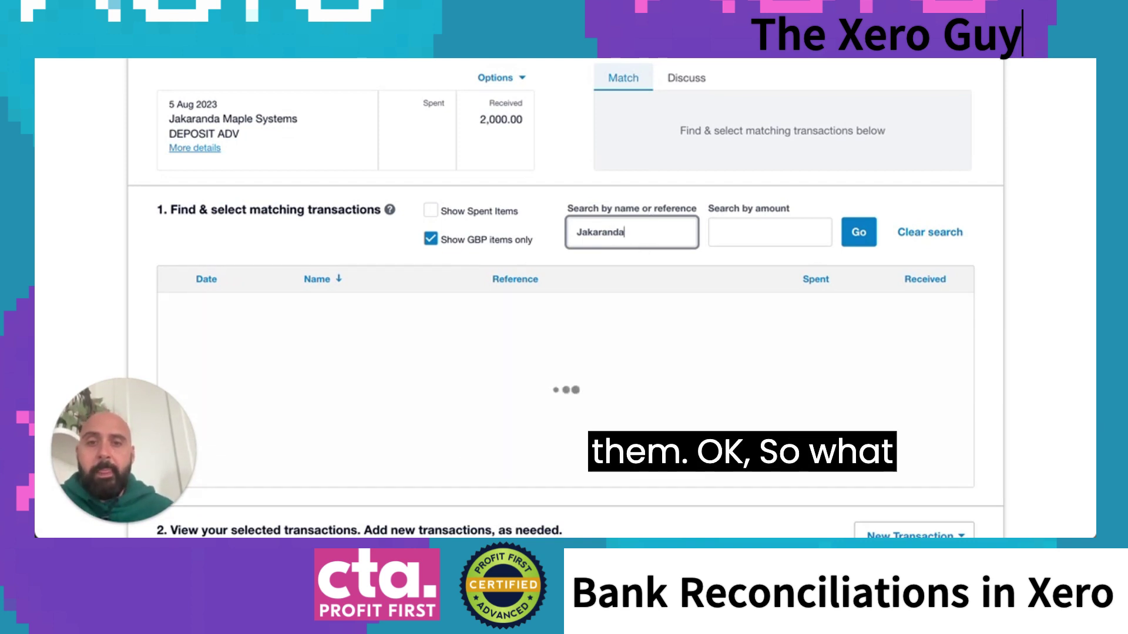
scroll(638, 232, down, 1)
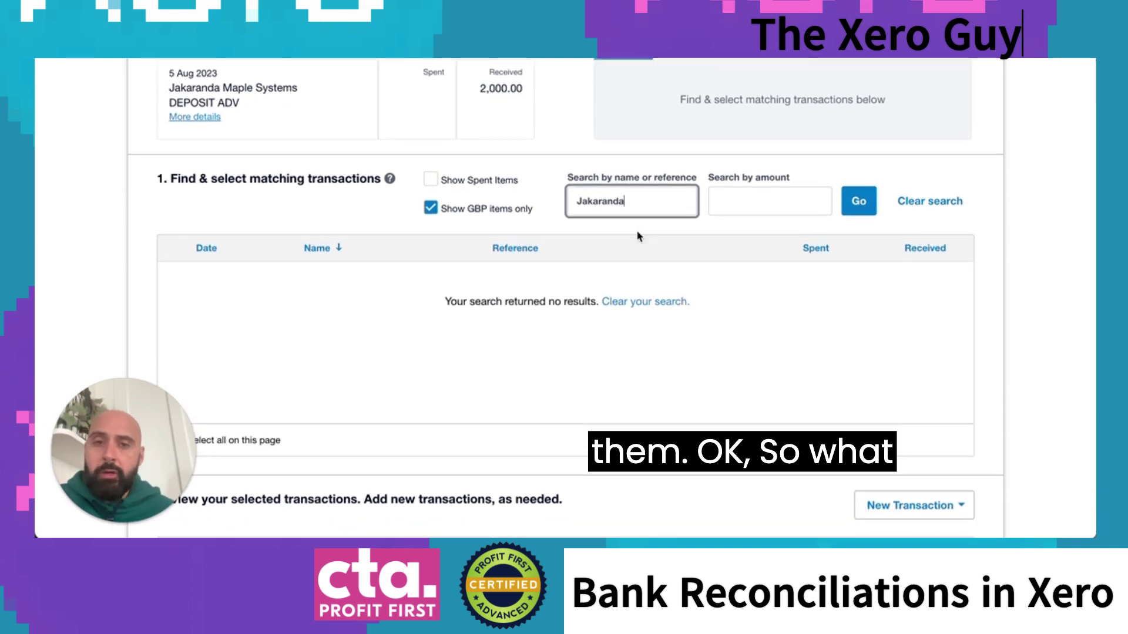